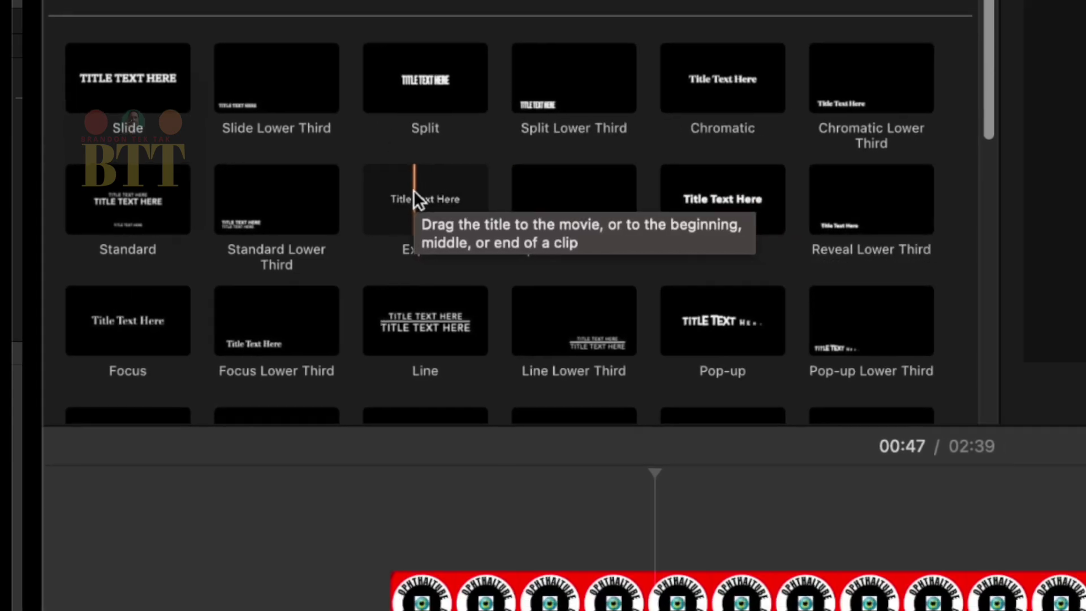
Step: Place the Expand title above the eye-surgery clip and select it
drag(413, 190, 456, 514)
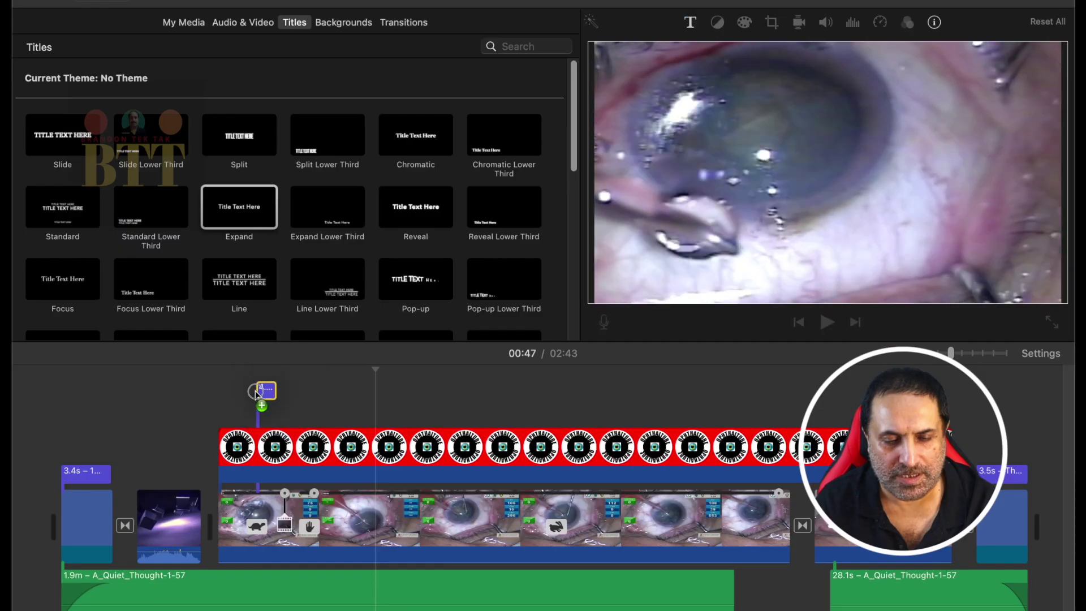
drag(256, 392, 316, 411)
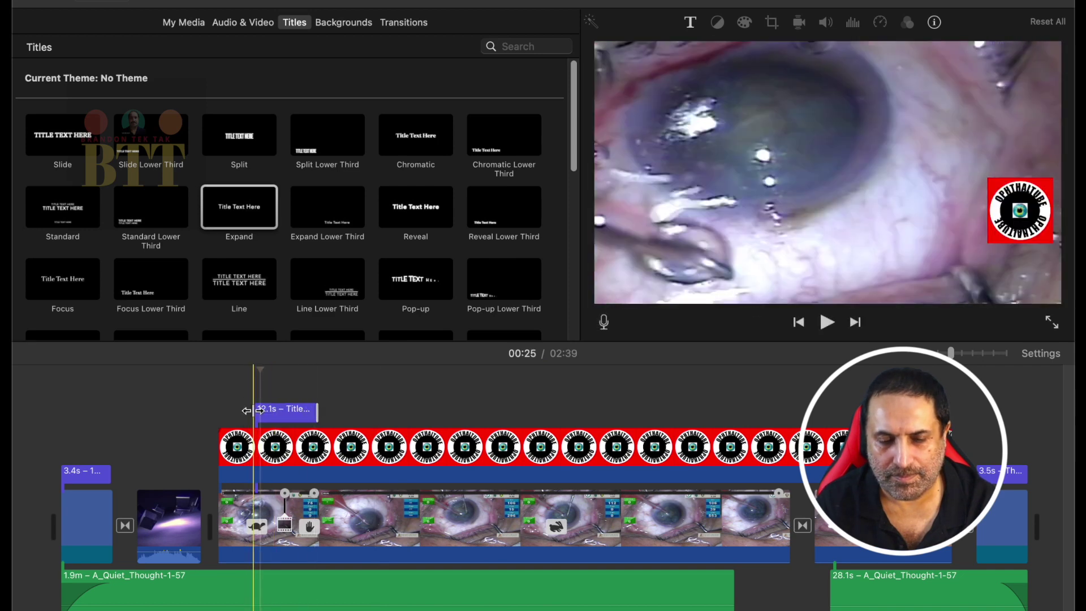
click(288, 416)
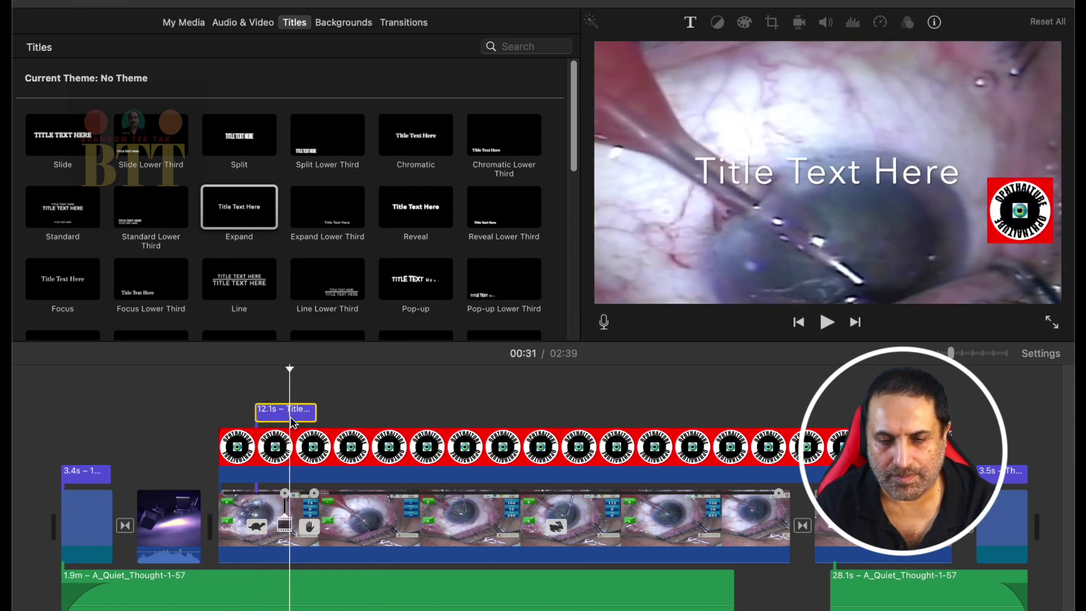
Step: Replace the title's placeholder text with 'Phaco Chop' in the viewer
click(794, 179)
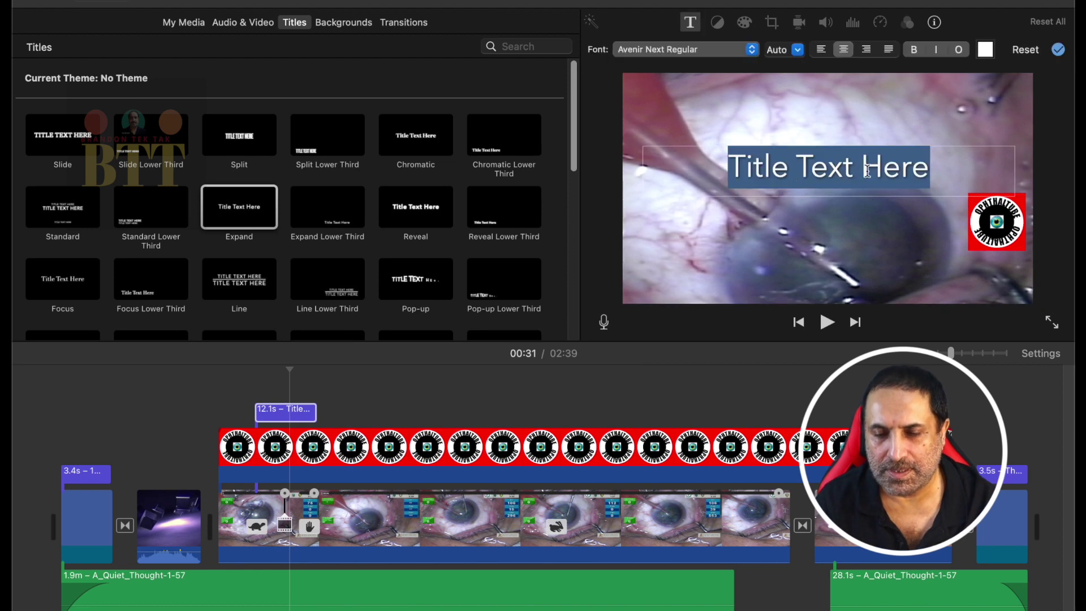
text(Phaco)
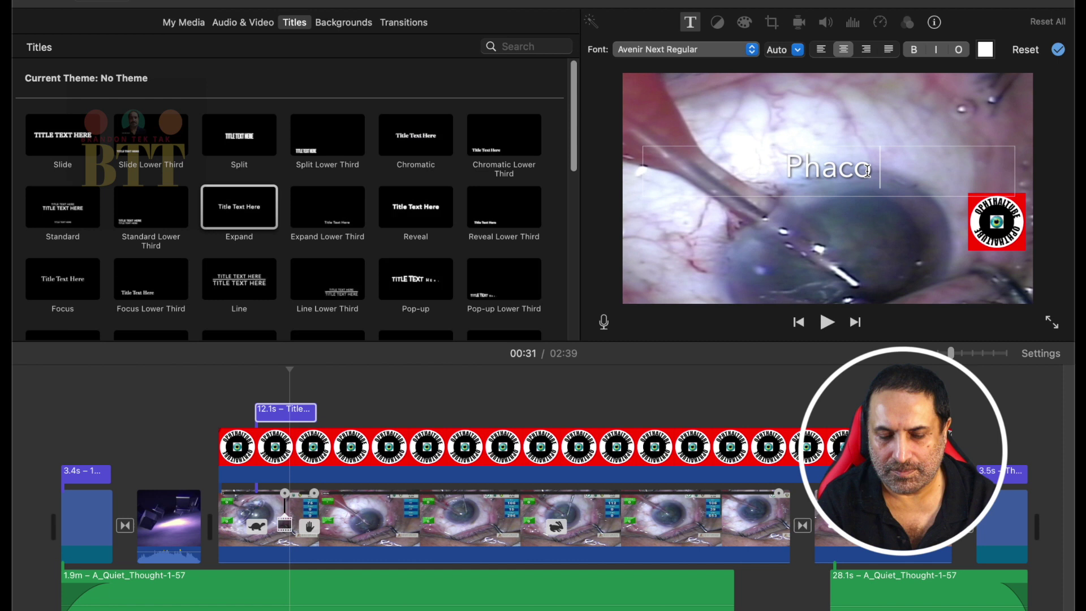
text( Chop)
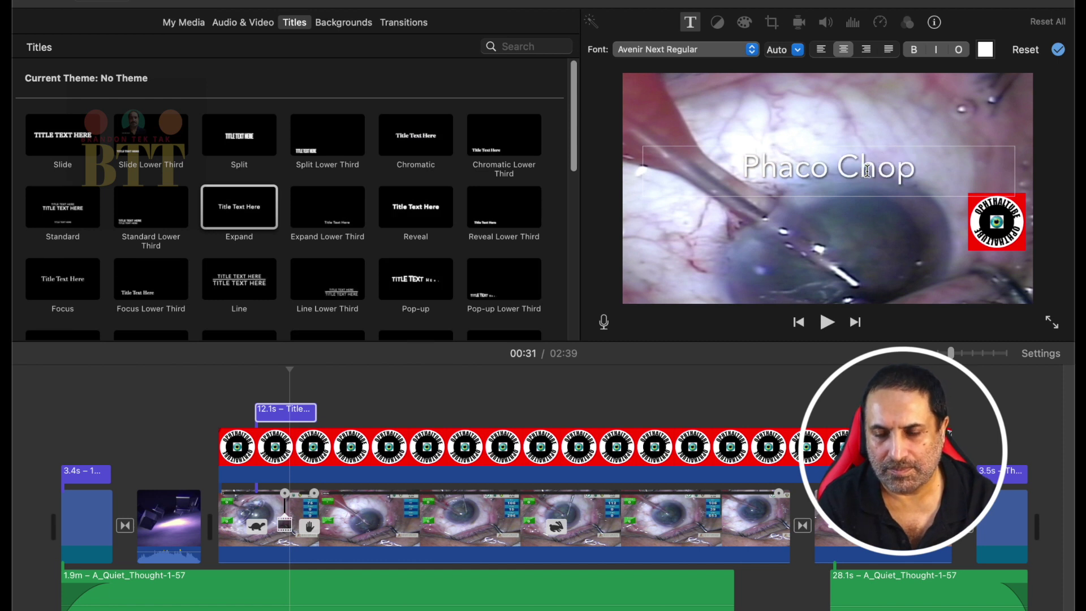
key(super+a)
key(Escape)
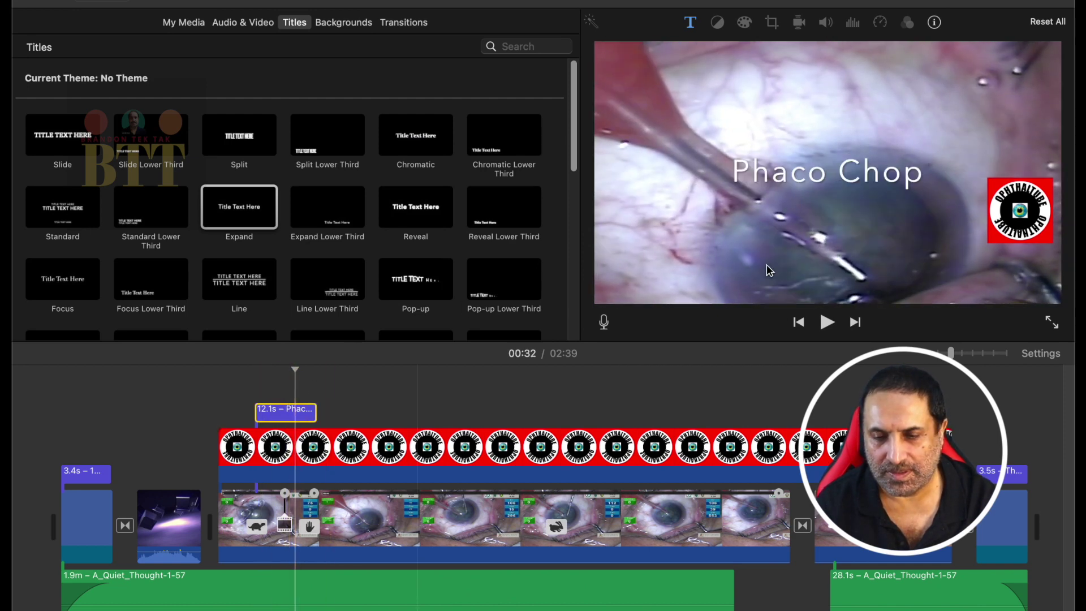
double_click(820, 175)
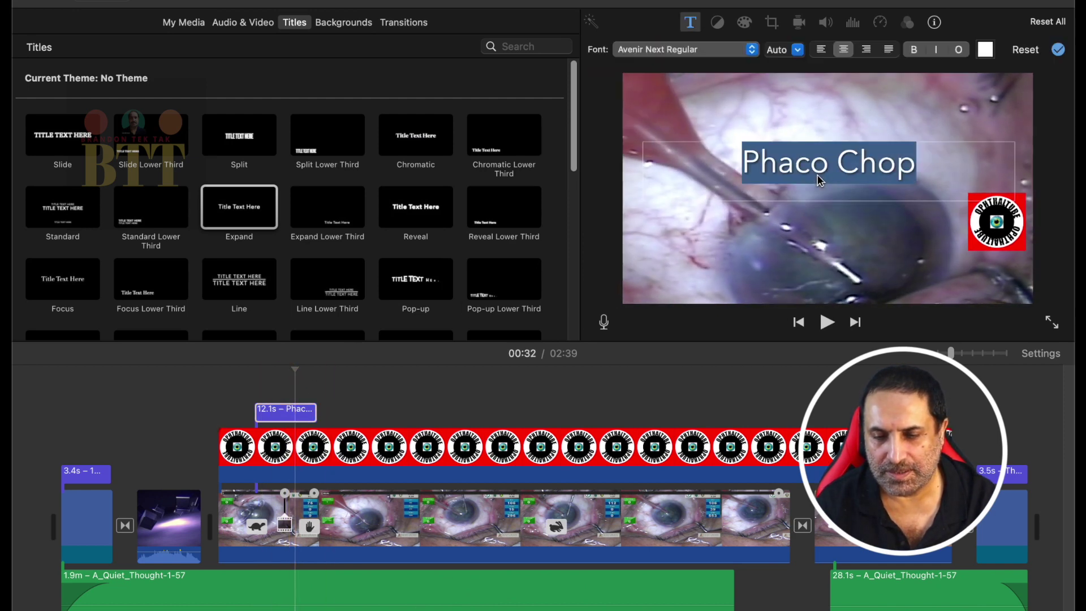
click(947, 164)
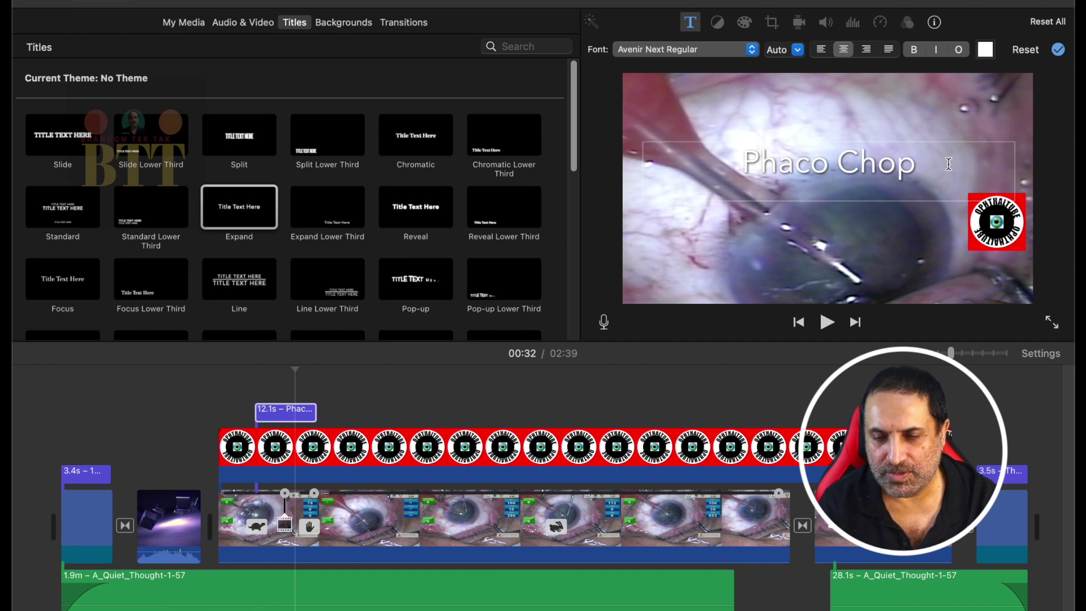
key(super+a)
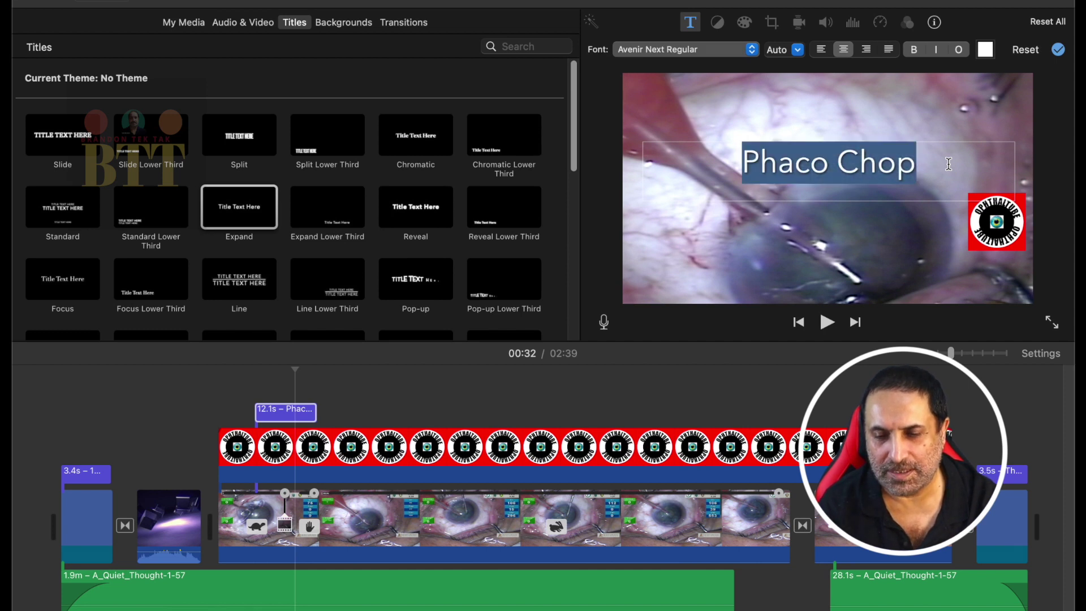
click(928, 157)
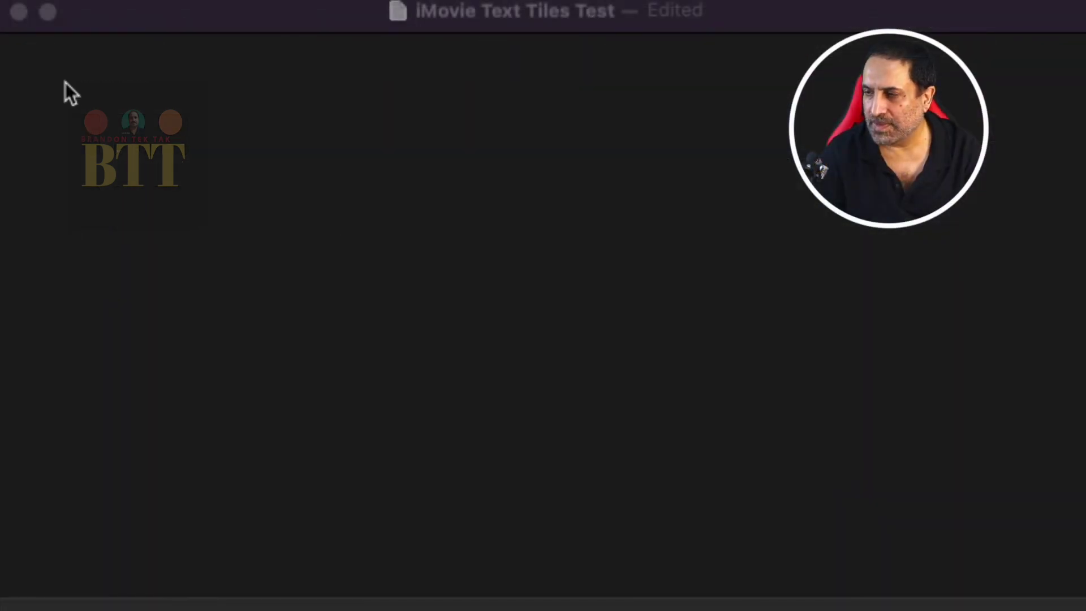
Step: Type 'Phaco Chop' as the first line of the TextEdit document
click(61, 210)
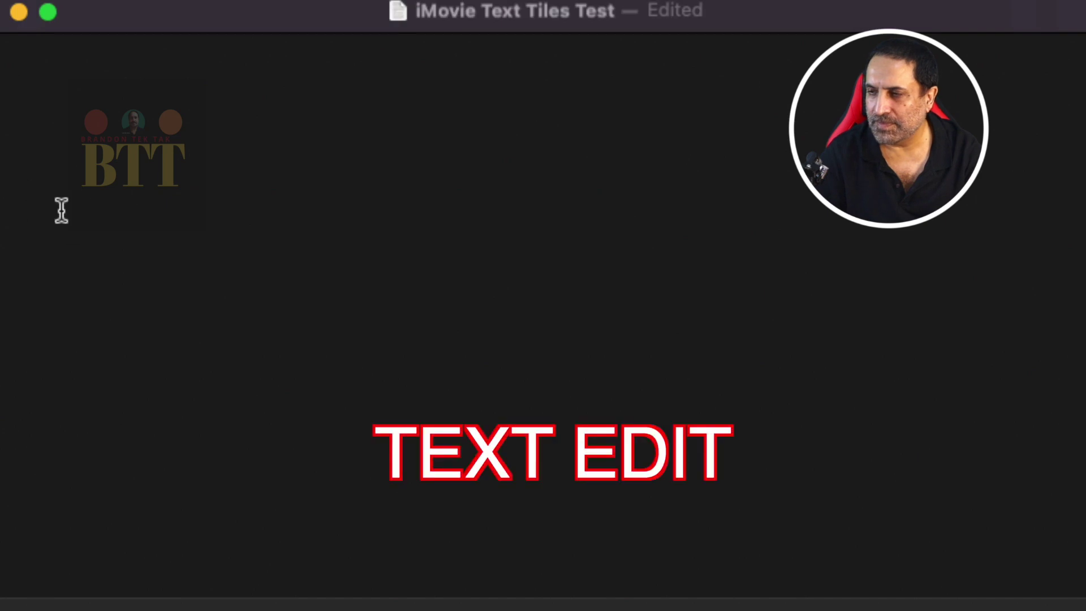
text(a)
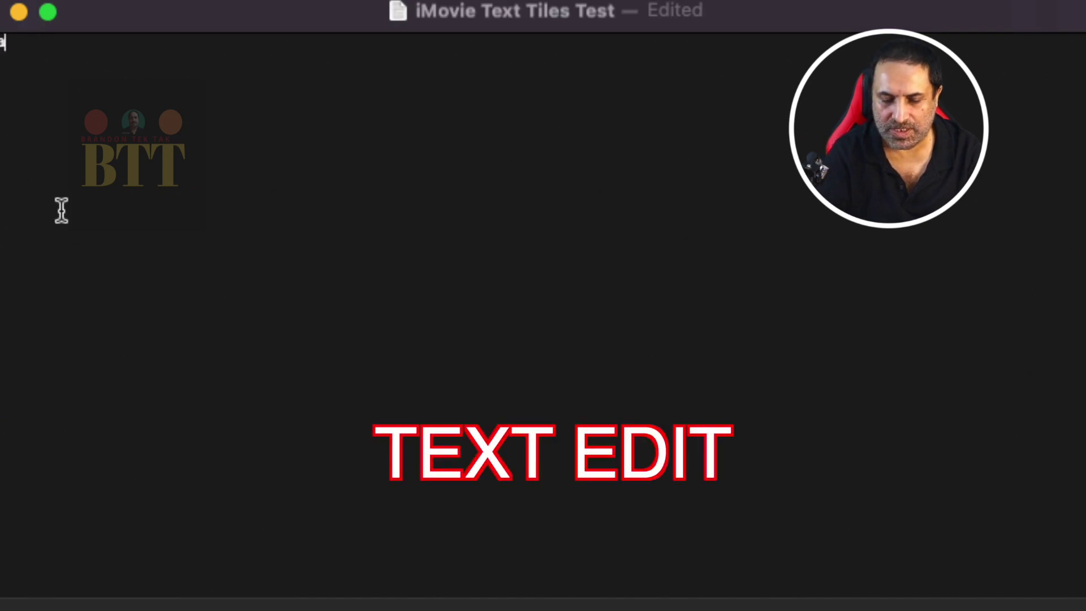
text(co )
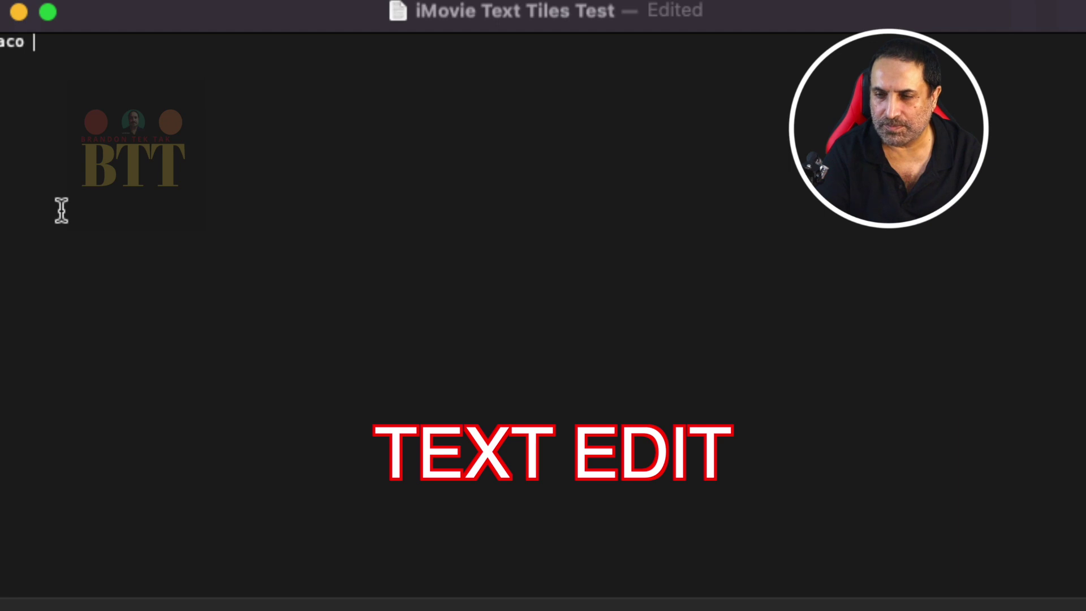
text(Chop)
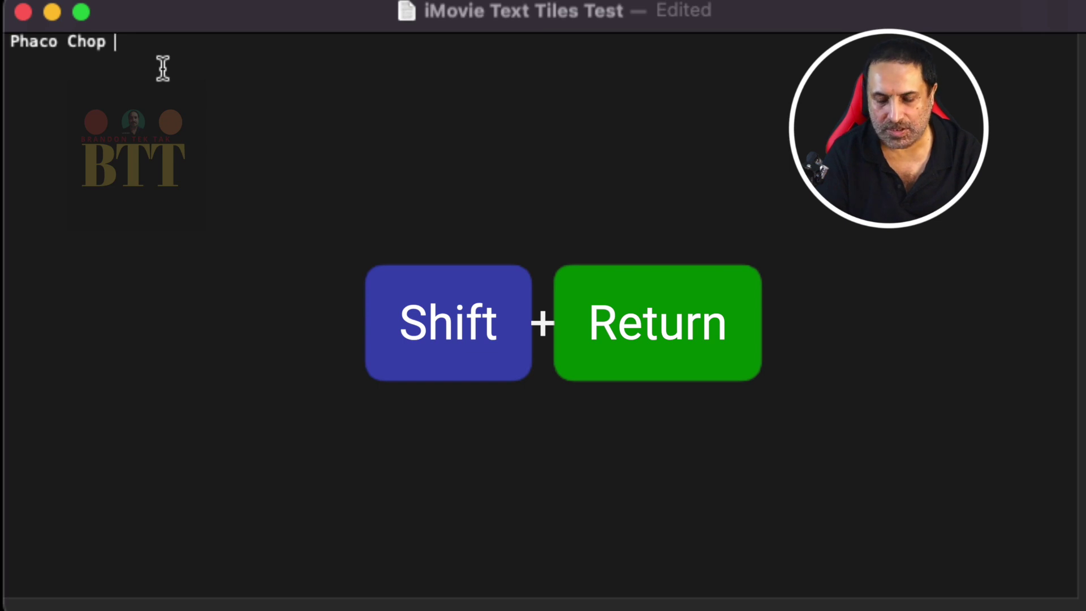
Step: Add the surgeon's name and the eye hospital's name as lines two and three
key(shift+Return)
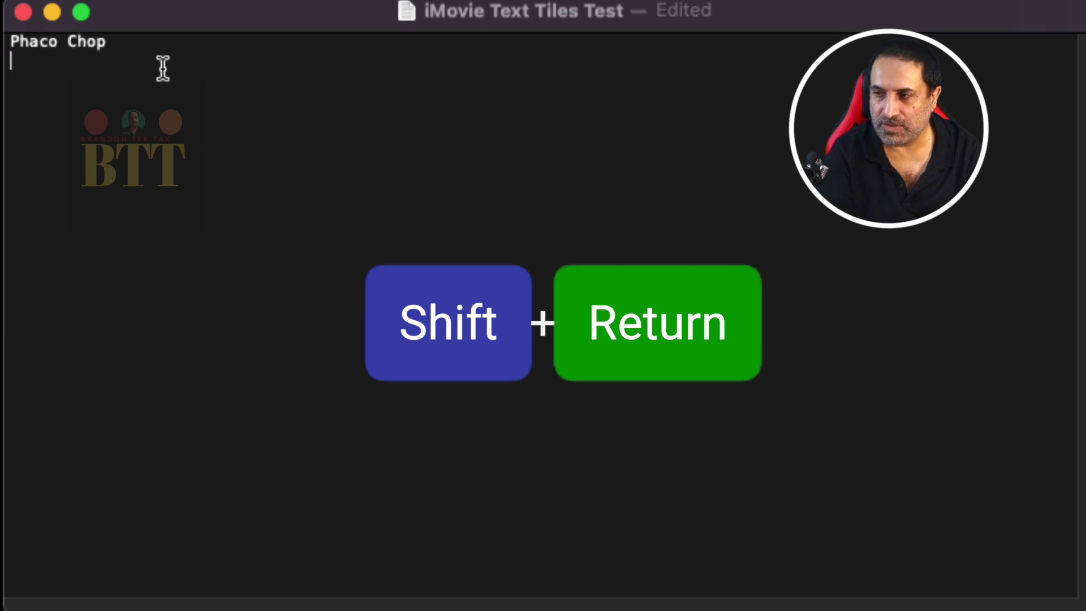
text(Dr.)
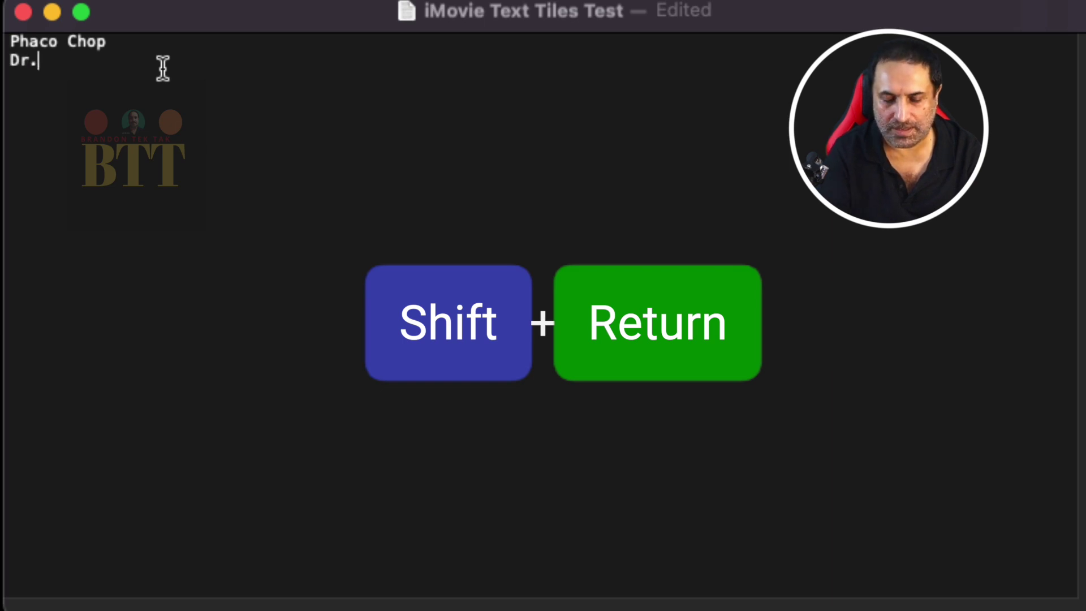
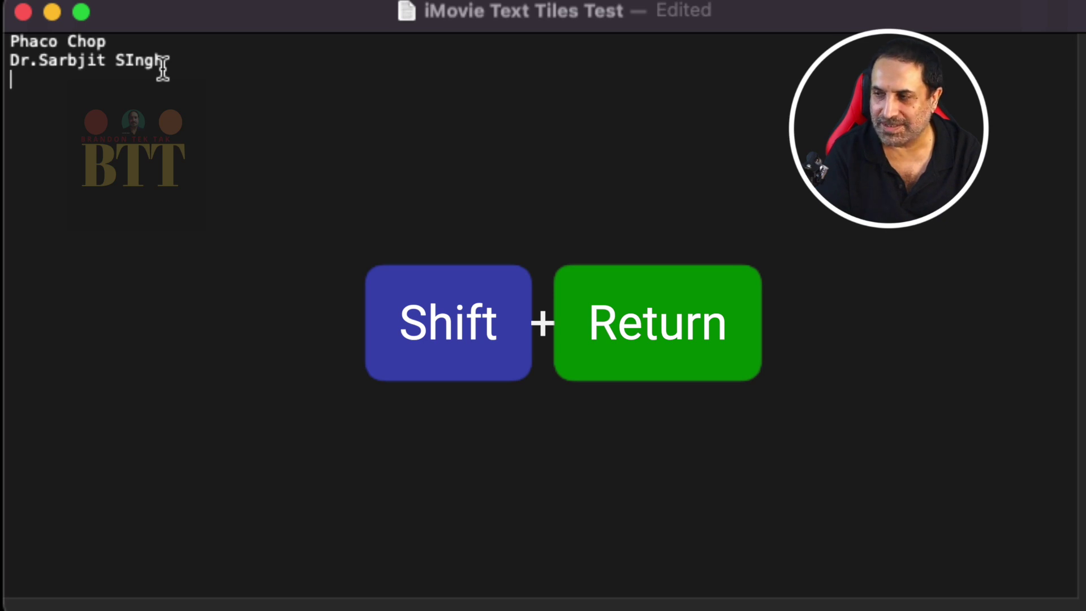
key(shift+Return)
text(Dr Sham)
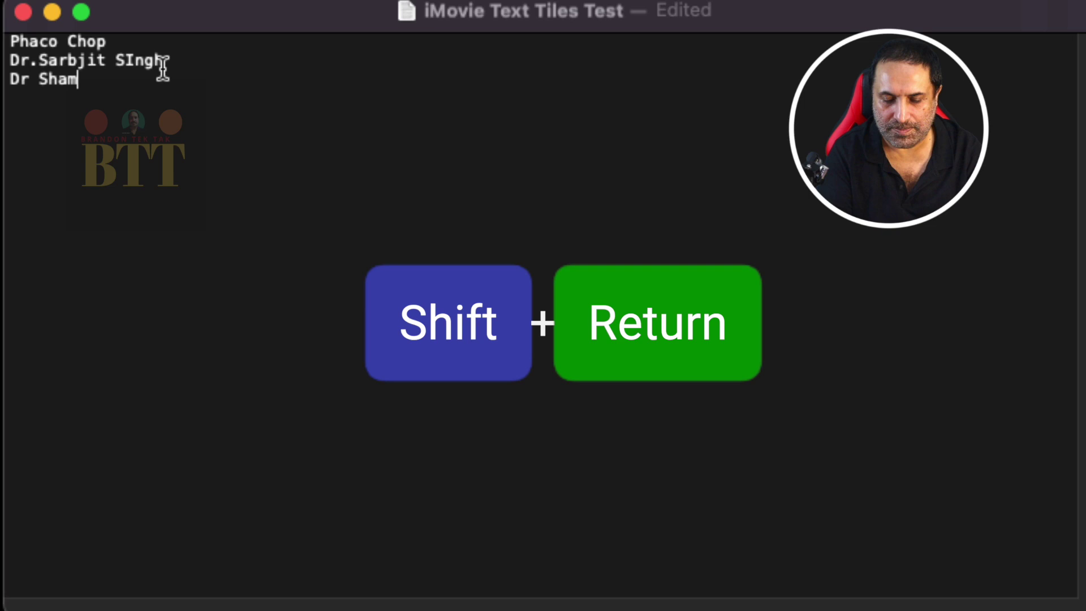
text(sher Singh Eye Hospital)
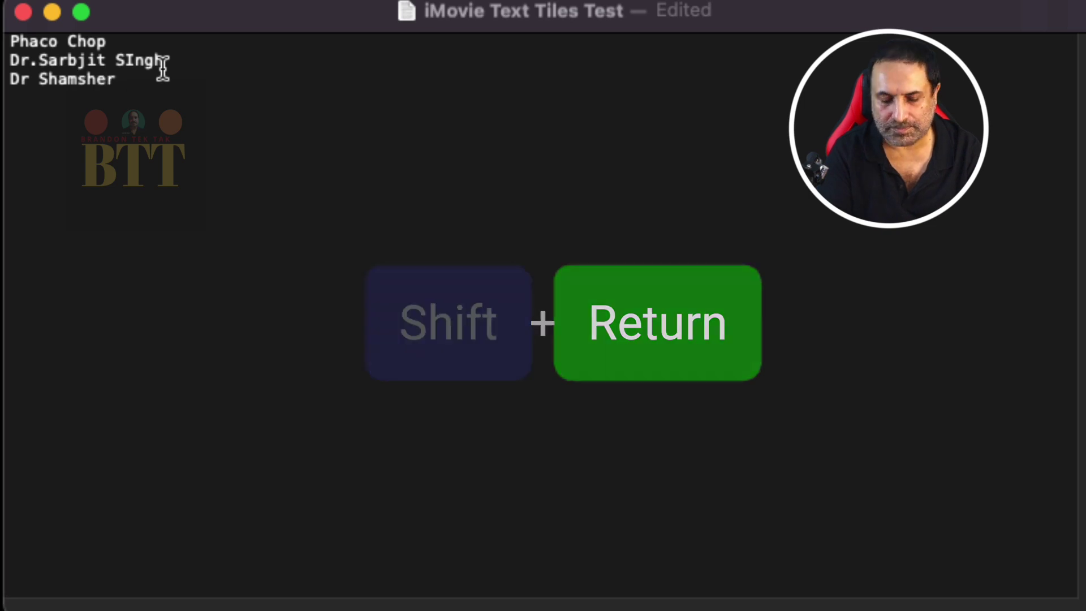
key(Return)
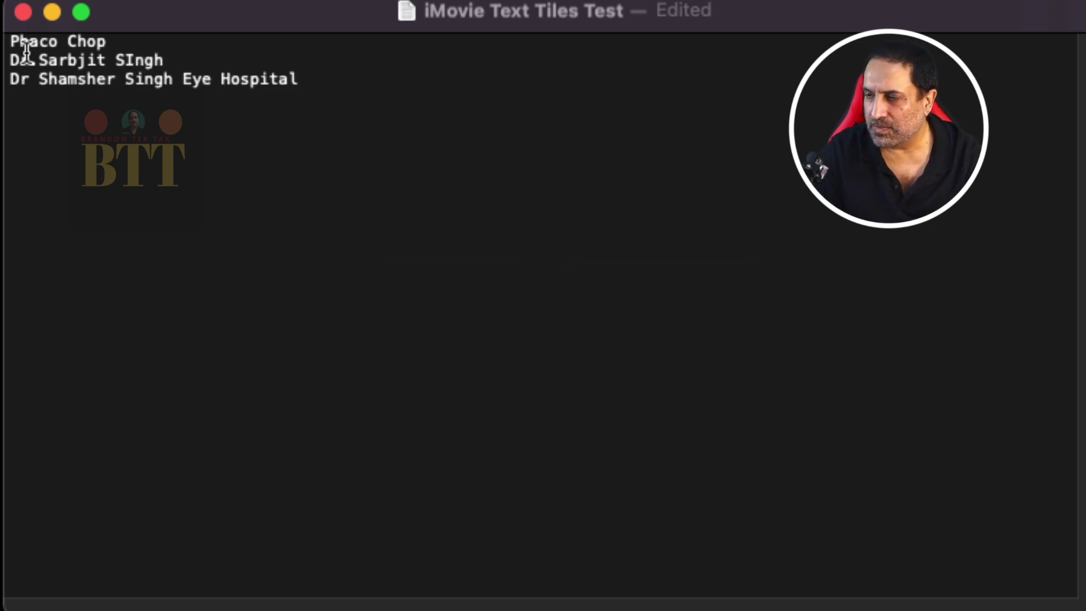
Step: Select all three lines and copy them
drag(10, 39, 243, 99)
right_click(235, 64)
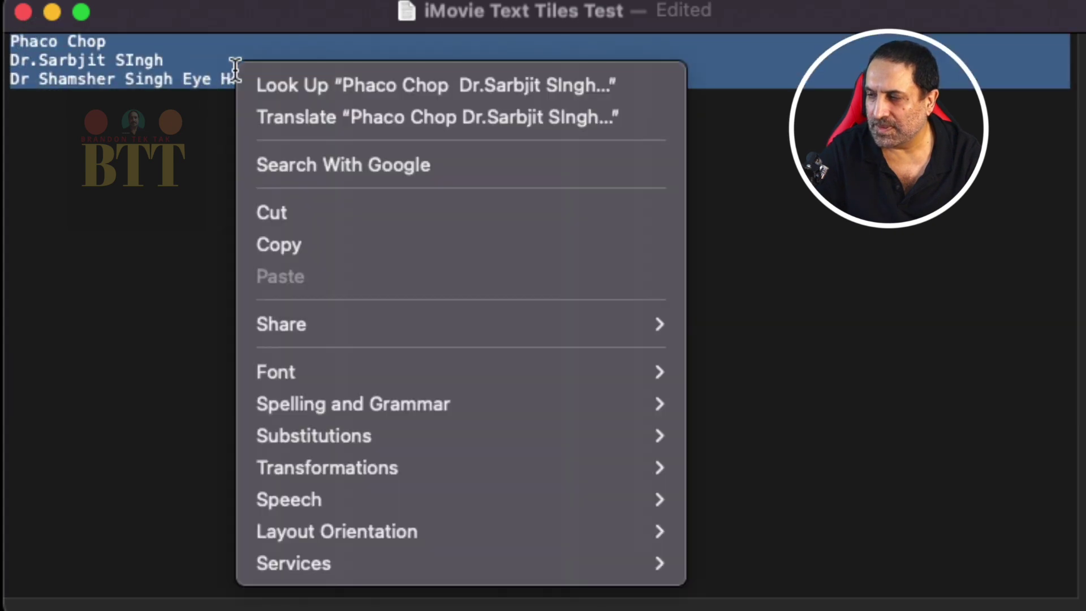
click(303, 242)
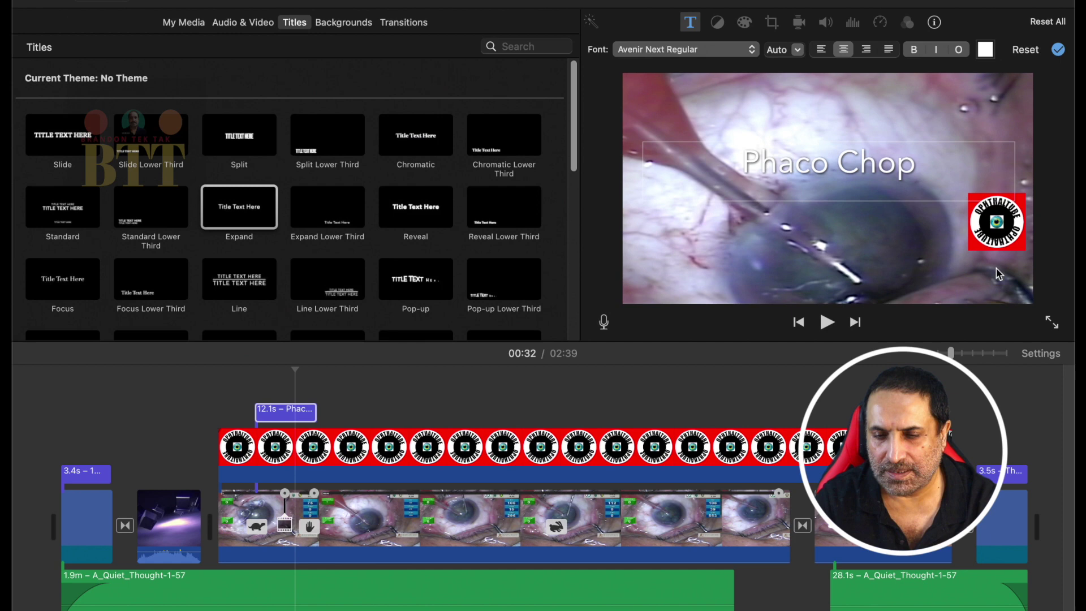
Step: Delete the existing 'Phaco Chop' title text and paste the three copied lines
double_click(907, 170)
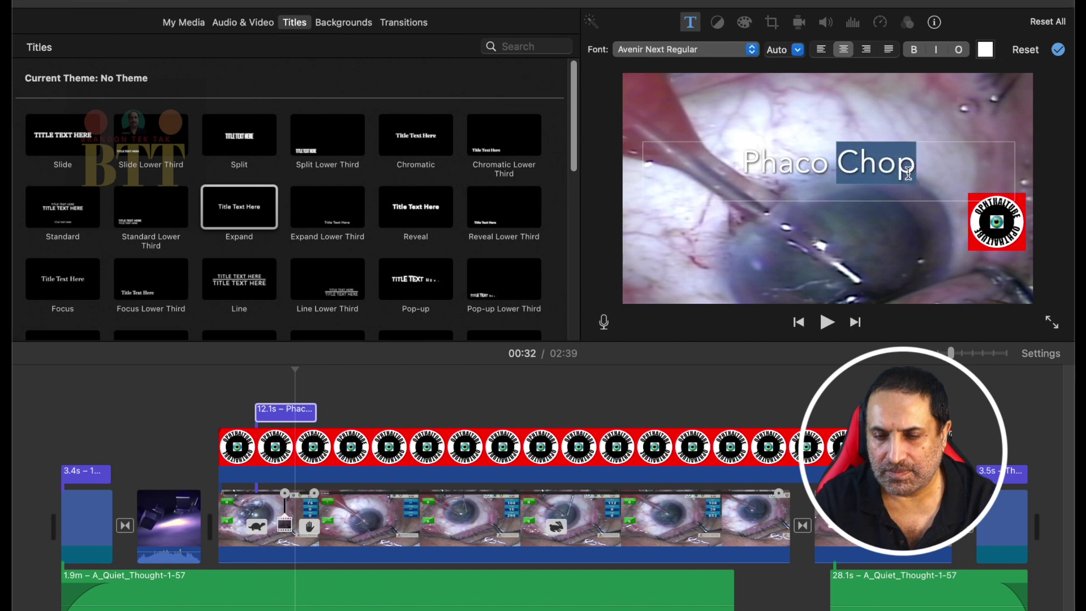
key(super+a)
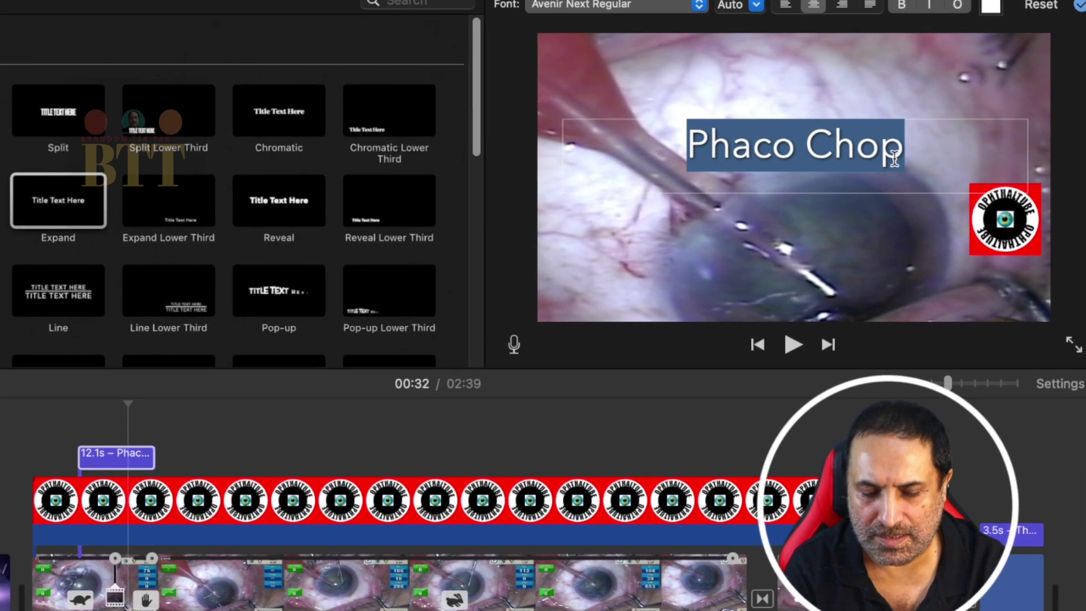
key(BackSpace)
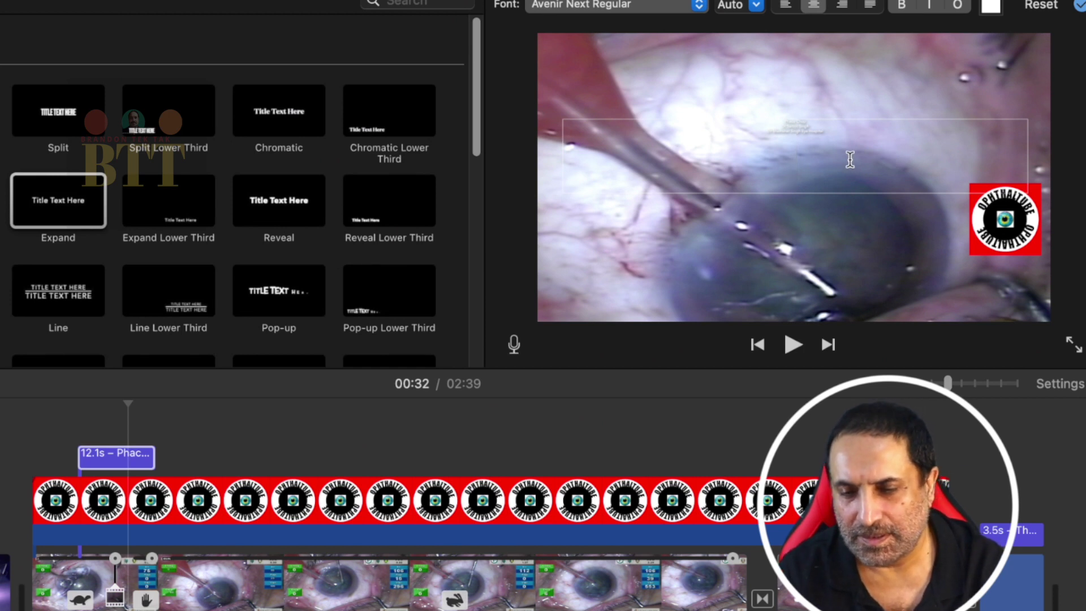
key(super+v)
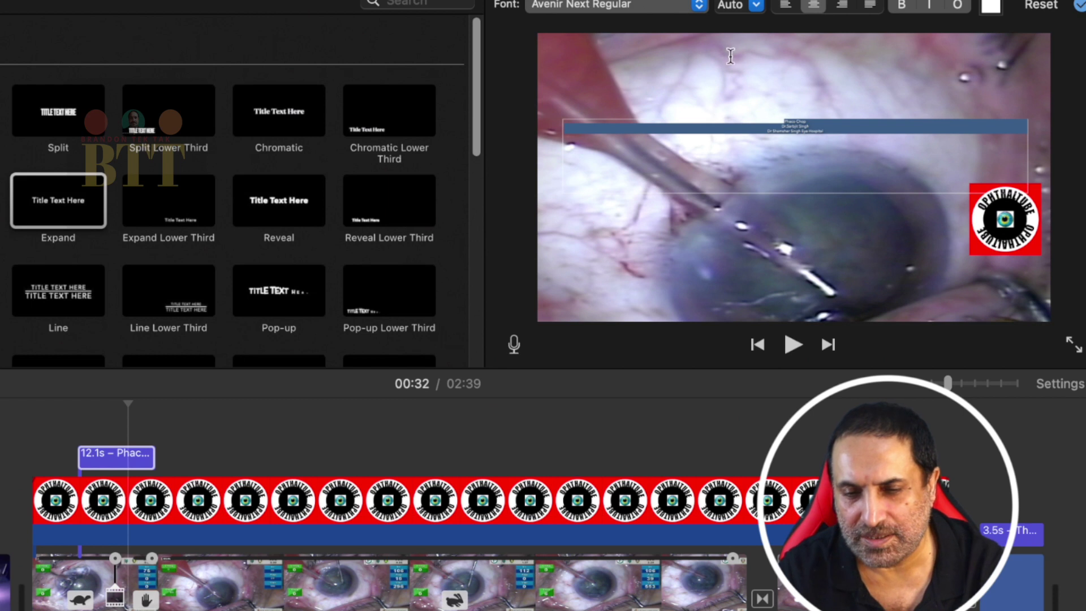
Step: Set all title text to size 80, then select the surgeon's name line
click(756, 5)
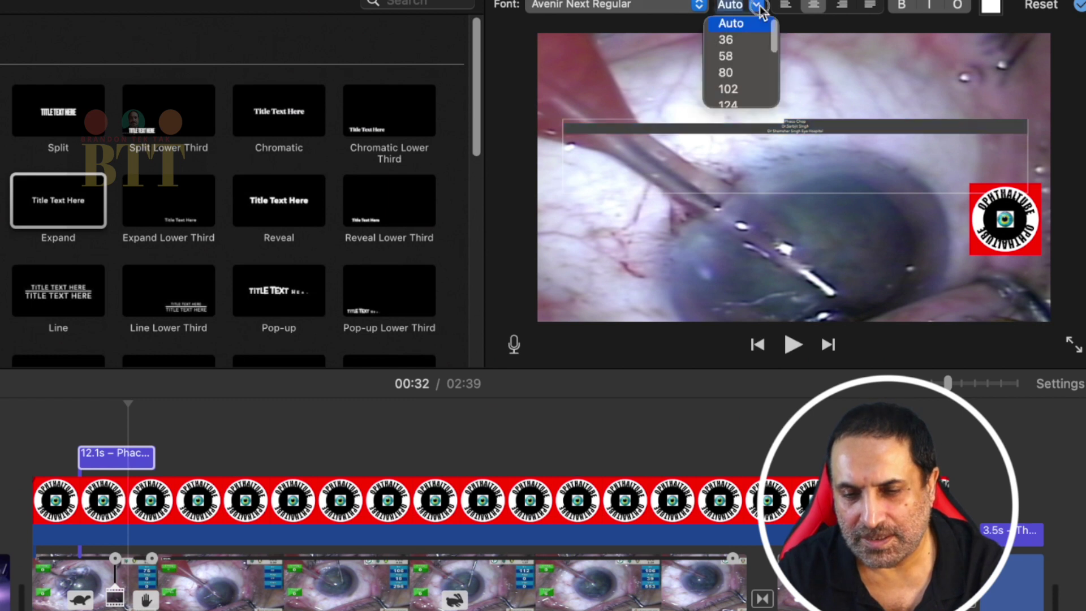
click(741, 74)
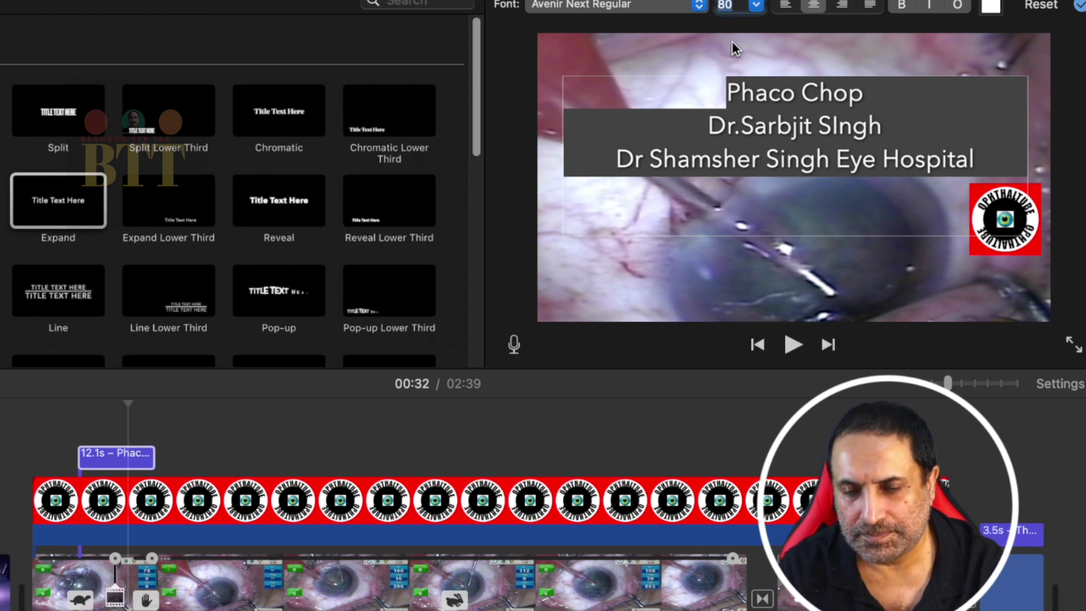
click(732, 44)
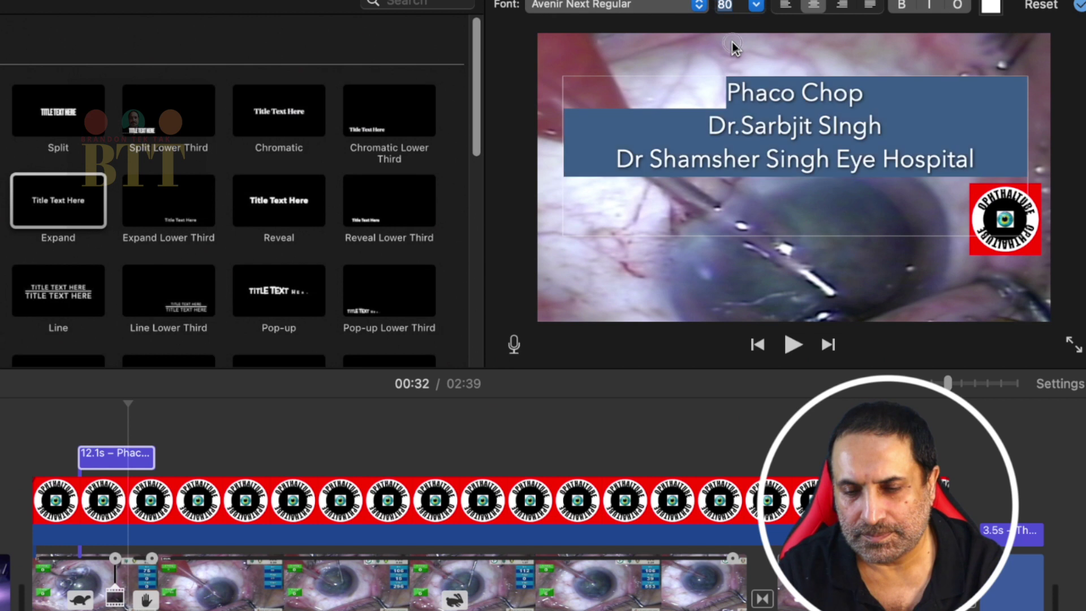
click(765, 95)
click(713, 124)
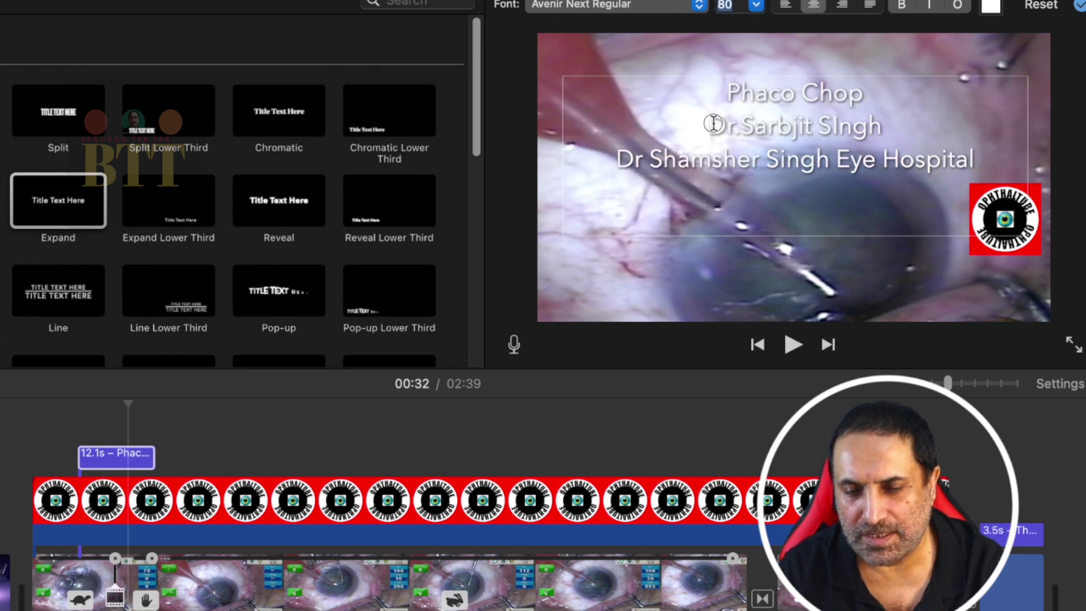
drag(714, 124, 886, 126)
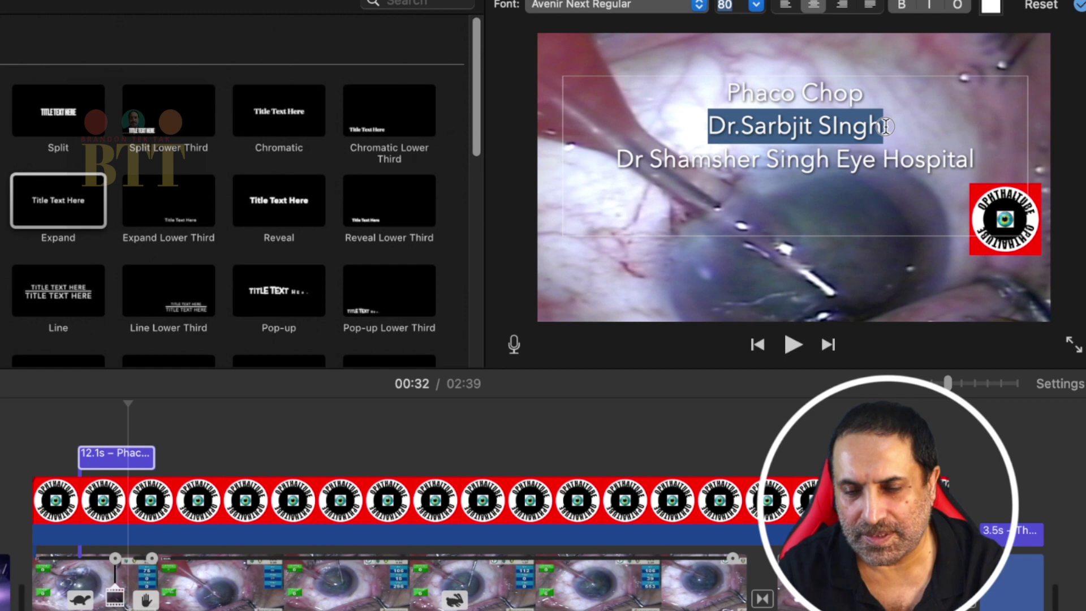
Step: Italicize the surgeon's name line, trying bold briefly and turning it back off
click(699, 6)
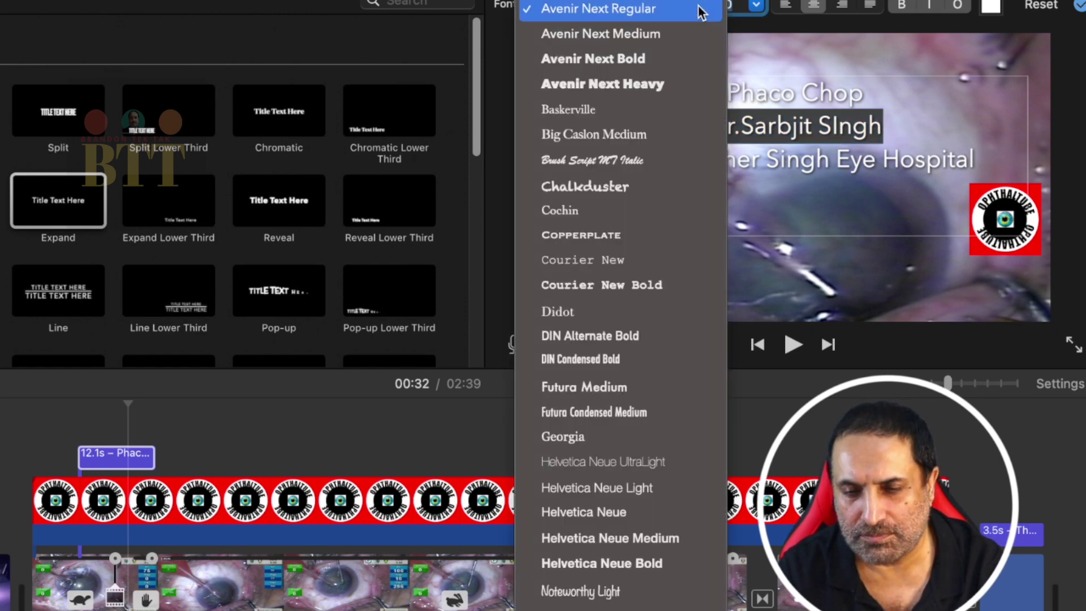
click(701, 9)
click(932, 7)
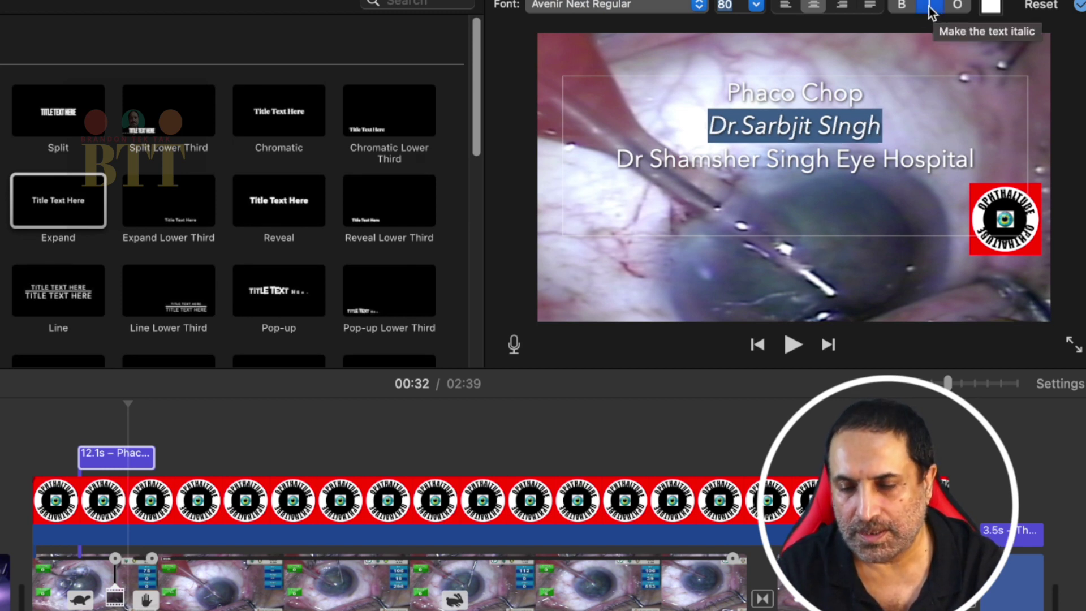
click(903, 7)
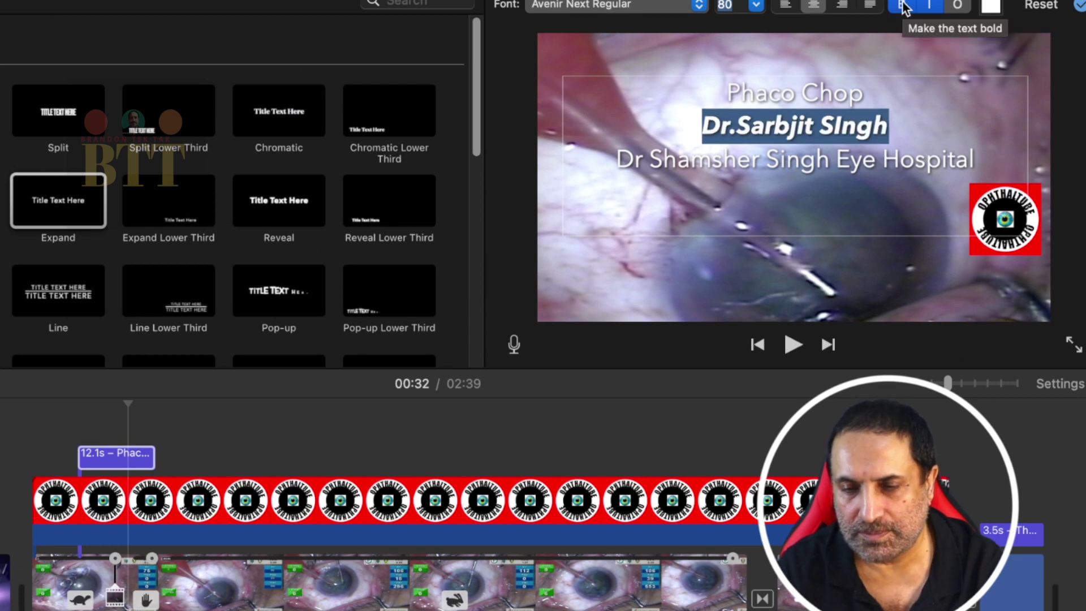
click(902, 7)
click(799, 159)
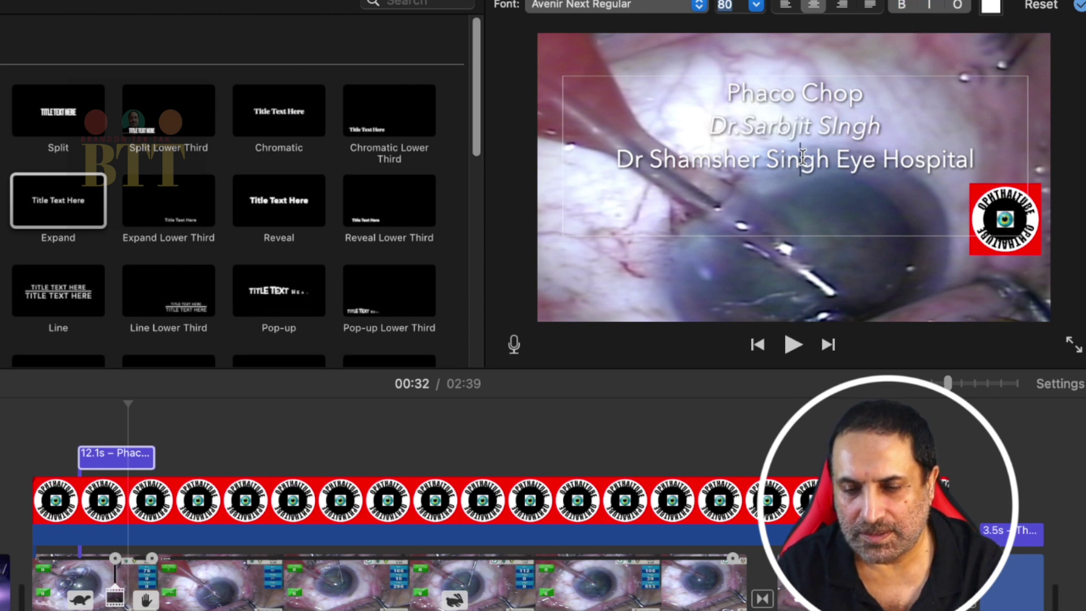
Step: Set the hospital line of the title to text size 60
drag(614, 156, 984, 168)
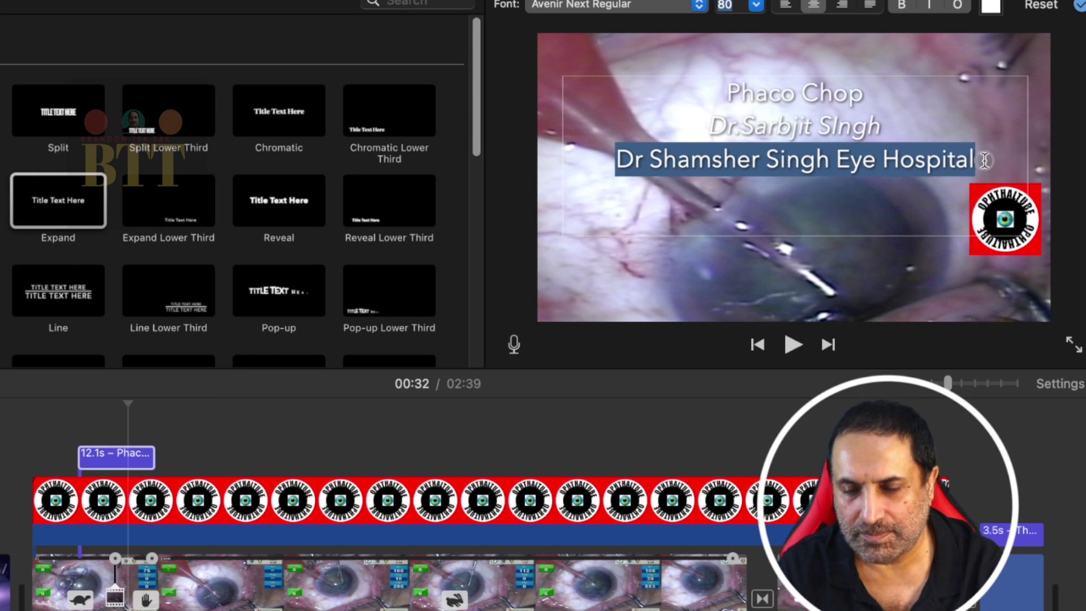
click(726, 7)
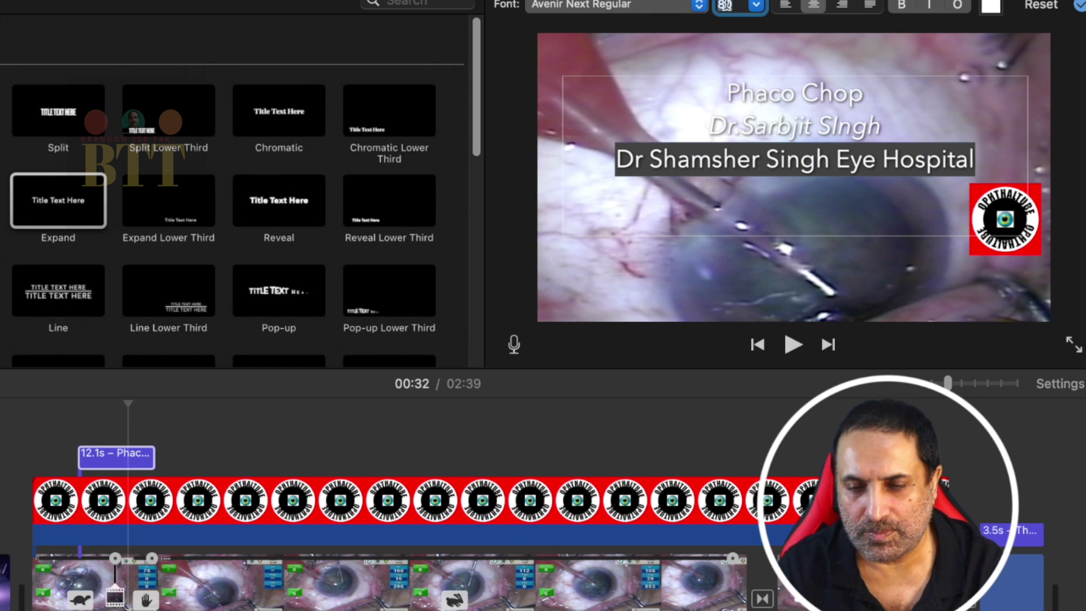
text(60)
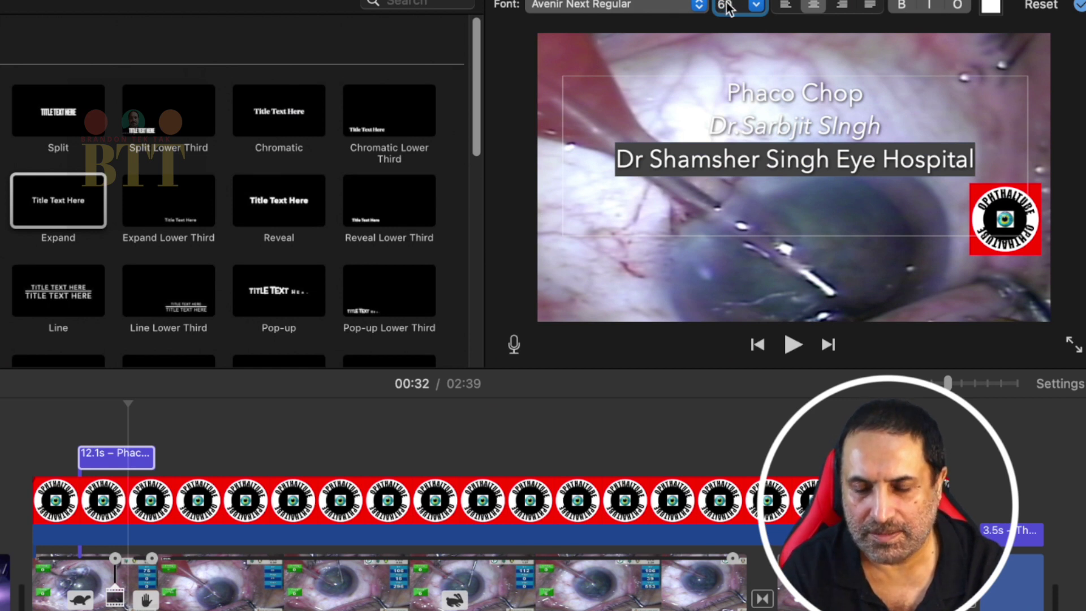
key(Return)
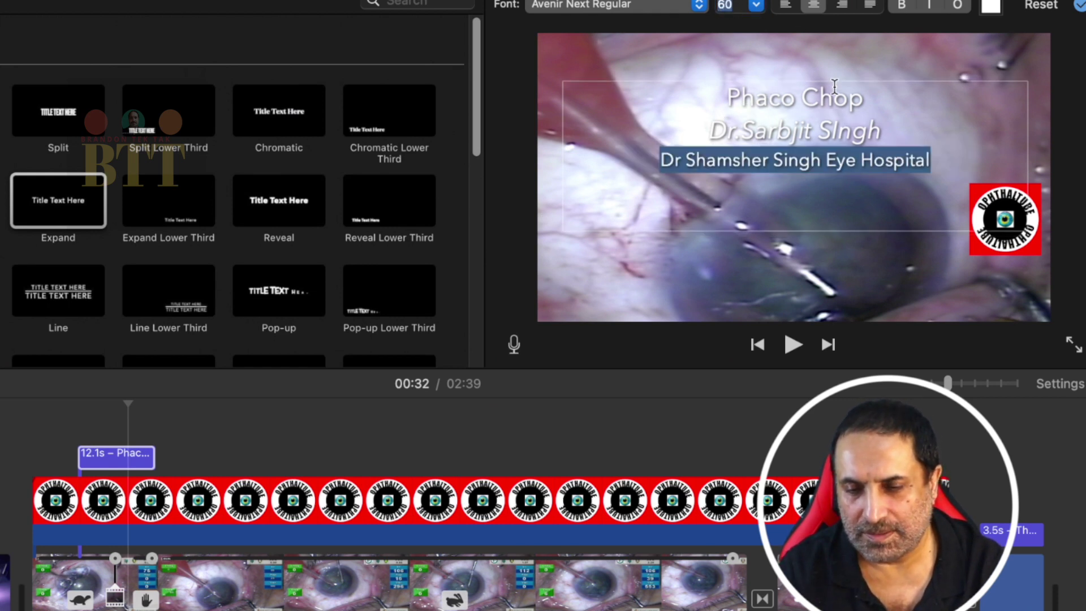
triple_click(835, 91)
click(855, 95)
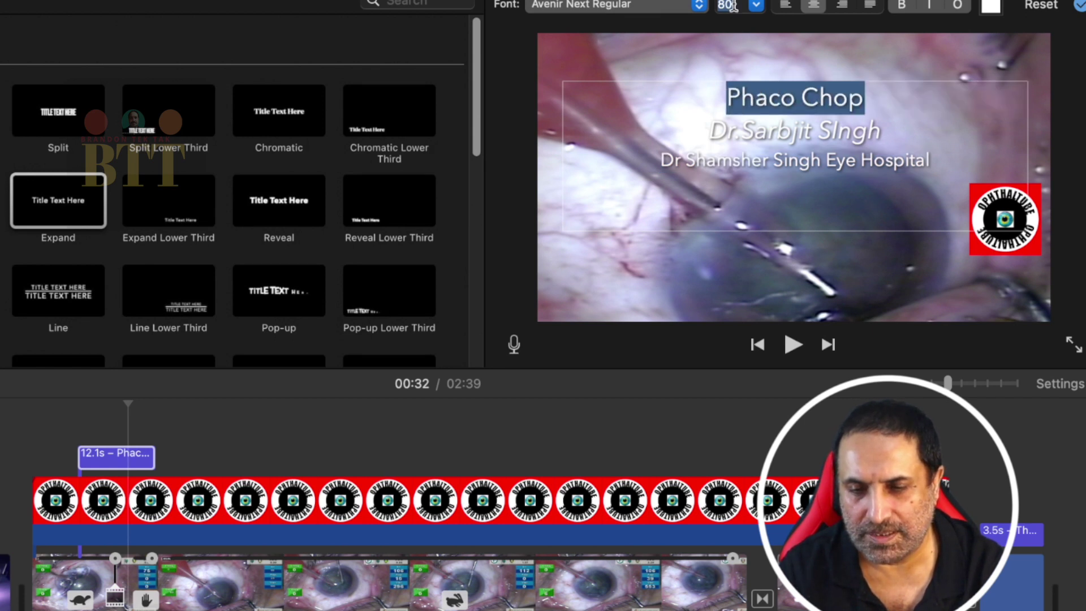
Step: Give 'Phaco Chop' size 102 and an outline, then bold the whole title
click(754, 6)
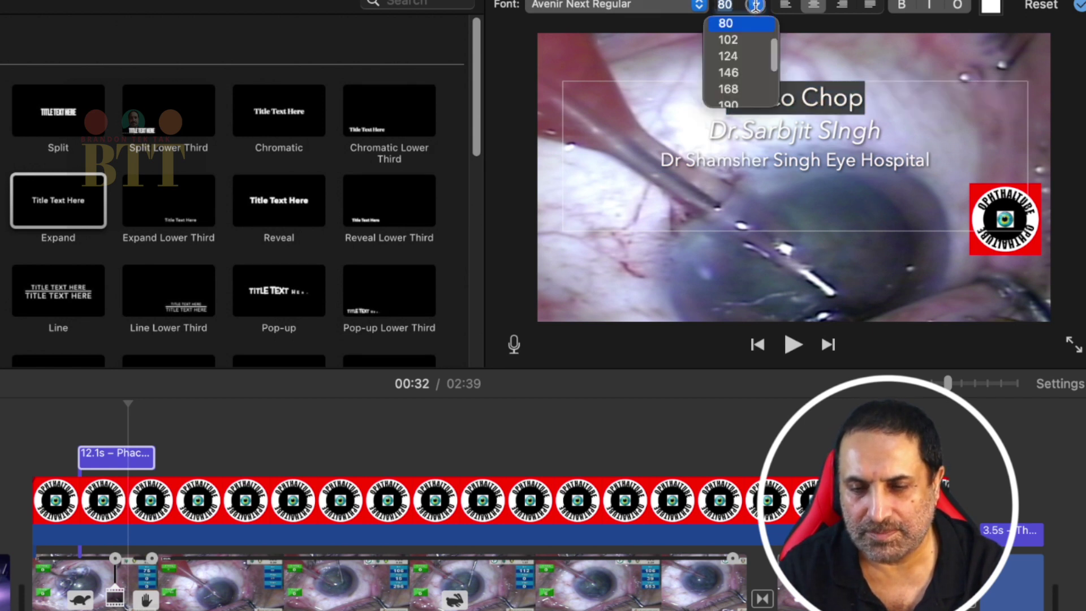
click(745, 36)
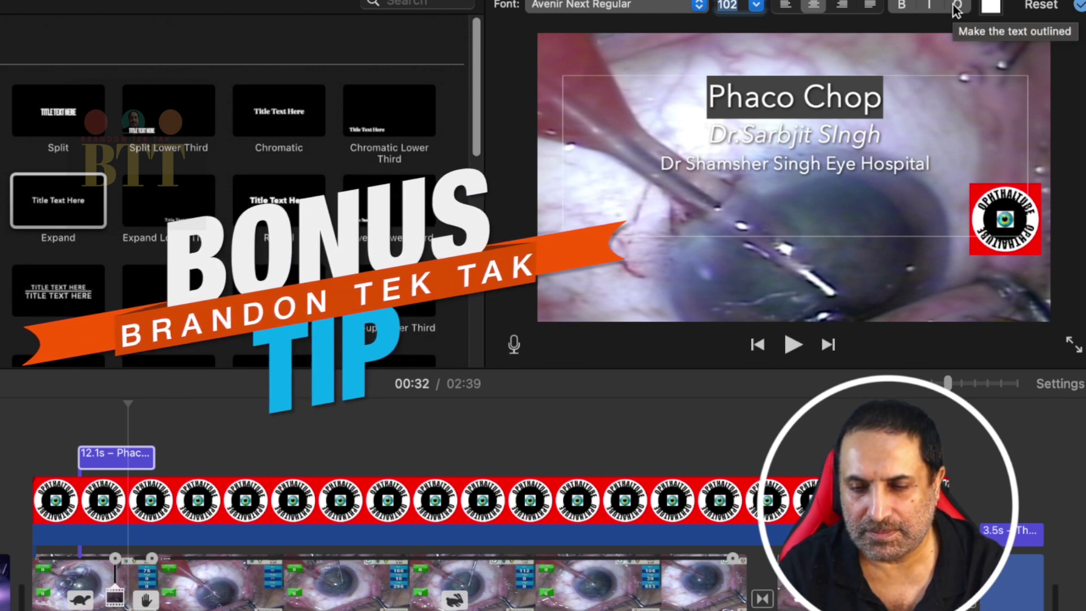
click(955, 7)
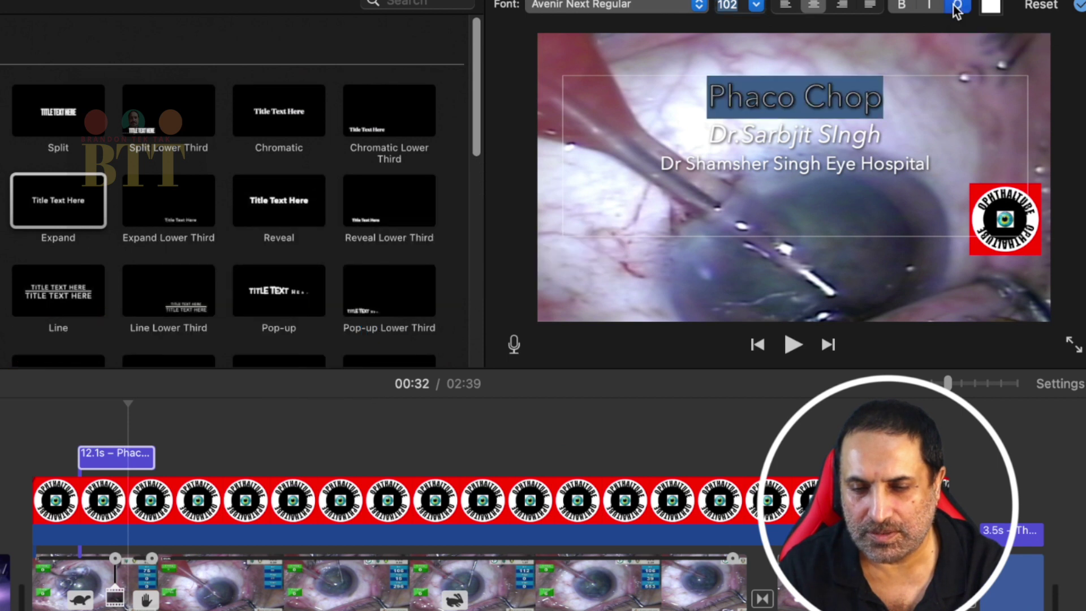
click(907, 90)
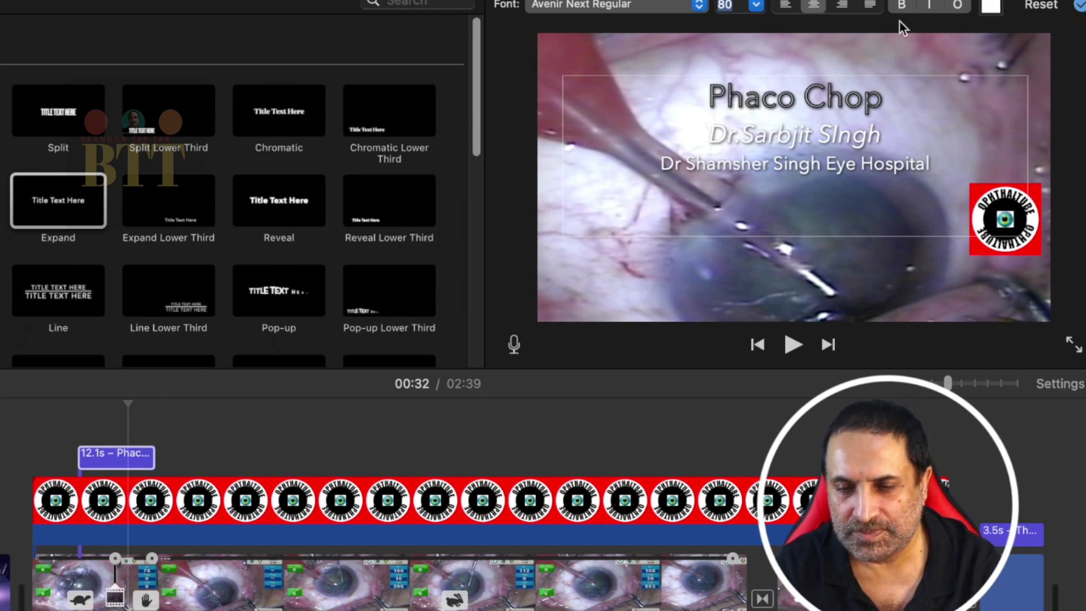
click(900, 6)
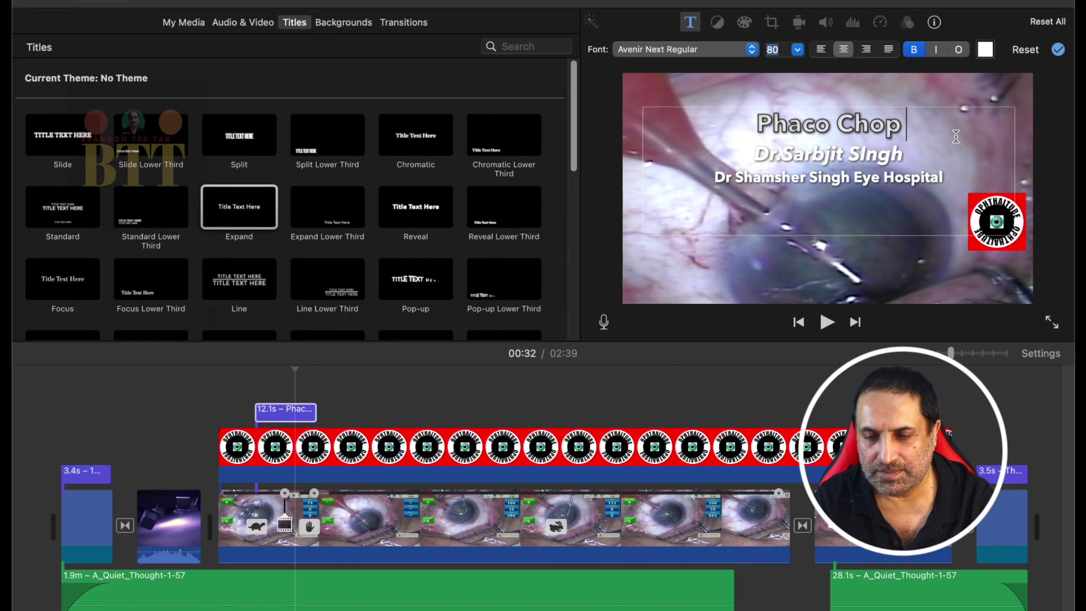
Step: Apply the title edits with the checkmark and play the clip from before the title
click(1032, 138)
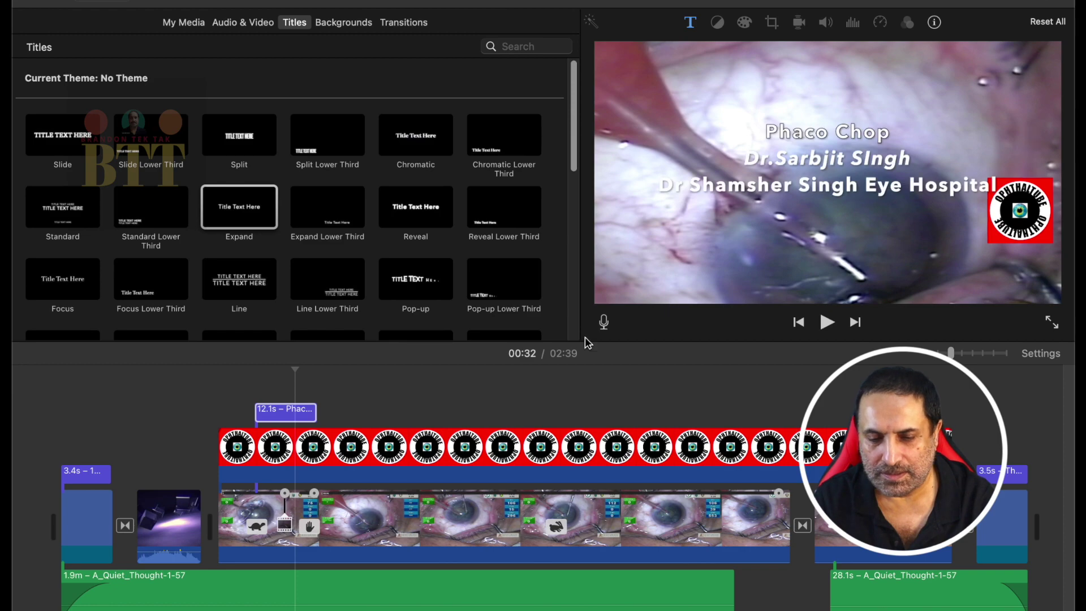
key(space)
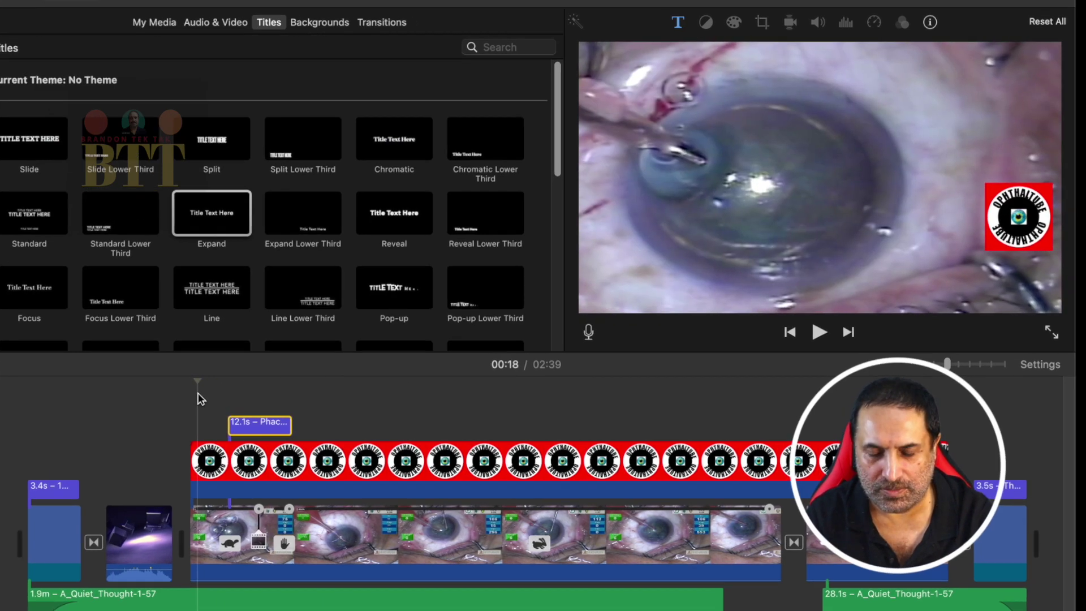